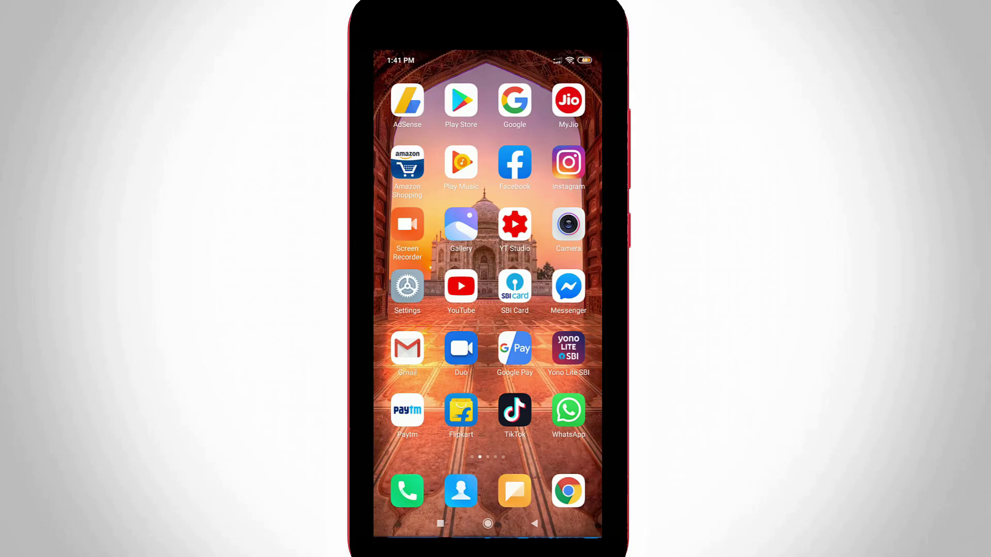
# Step: Launch Instagram from the next page of home-screen apps
pyautogui.moveTo(557, 310)
pyautogui.mouseDown()
pyautogui.moveTo(418, 310)
pyautogui.moveTo(558, 309)
pyautogui.mouseUp()
pyautogui.click(568, 163)
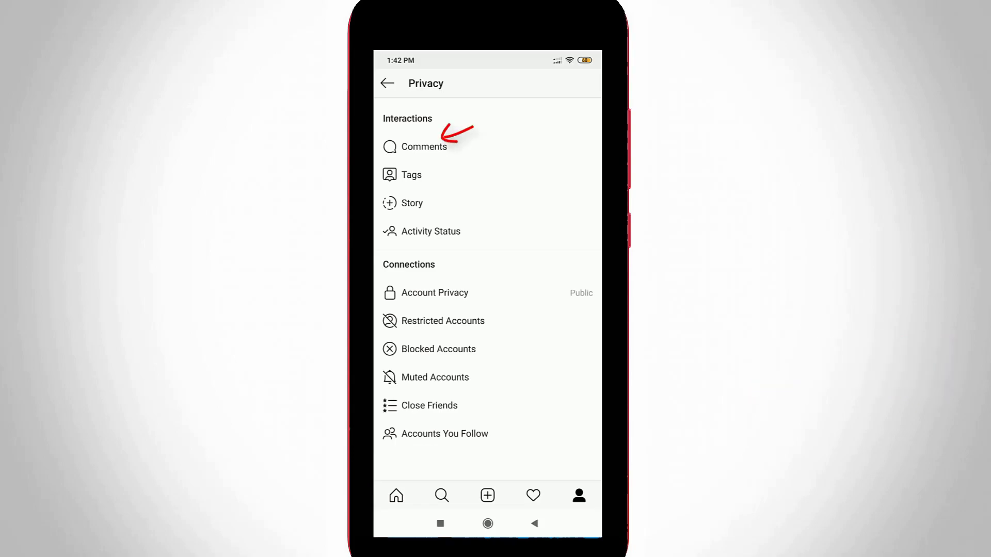
# Step: Review who can comment (Everyone), then return to the Comments settings
pyautogui.click(423, 146)
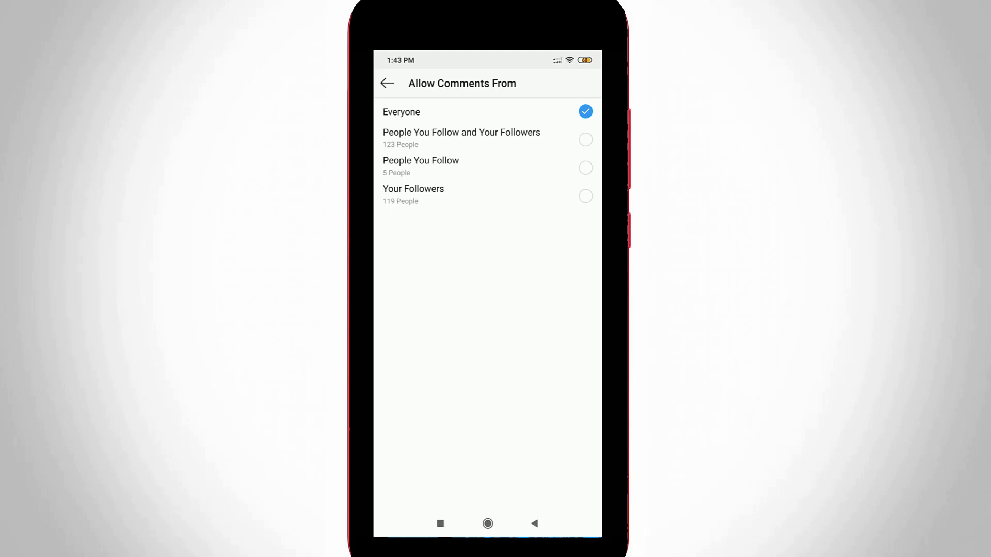
pyautogui.click(534, 523)
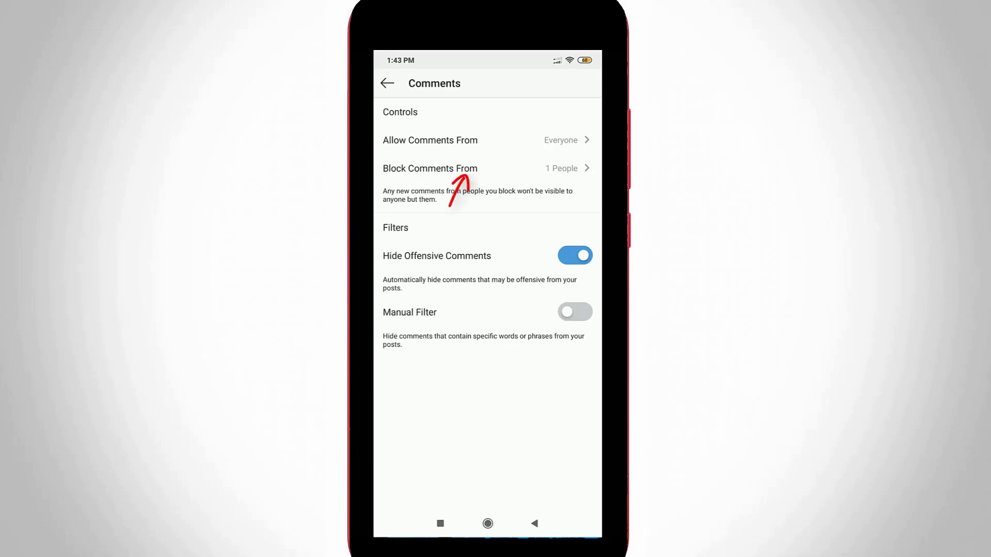
pyautogui.click(430, 168)
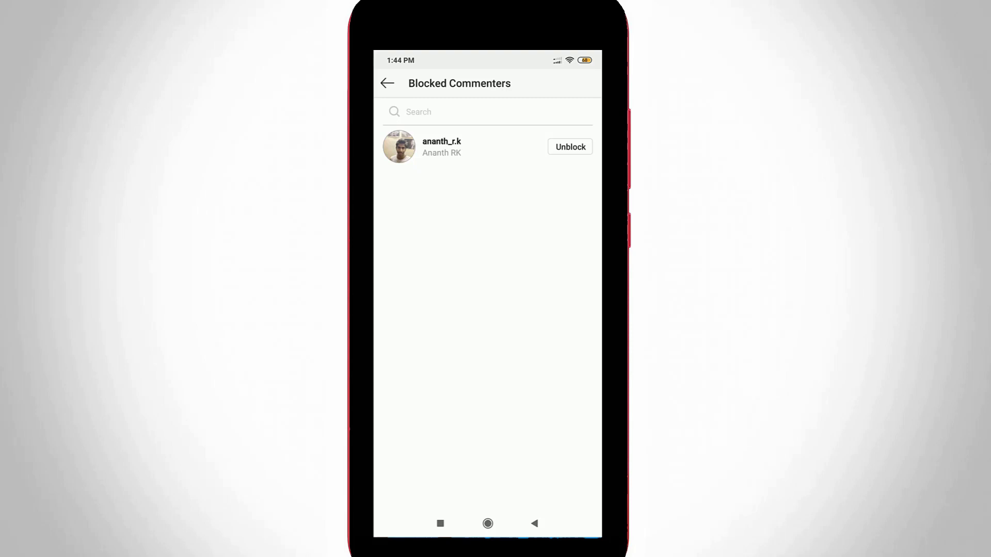
pyautogui.click(534, 523)
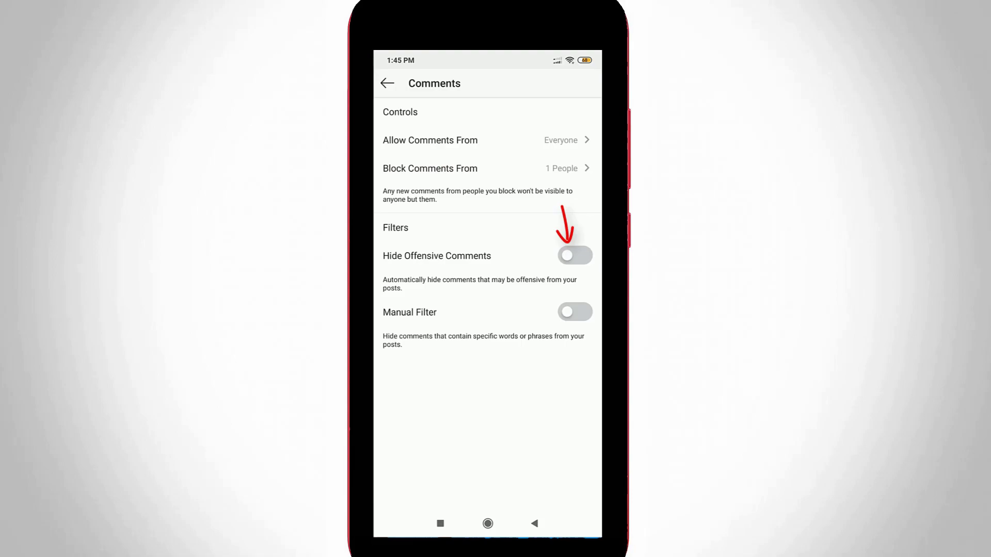
# Step: Switch on Hide Offensive Comments, leaving Manual Filter off
pyautogui.click(574, 256)
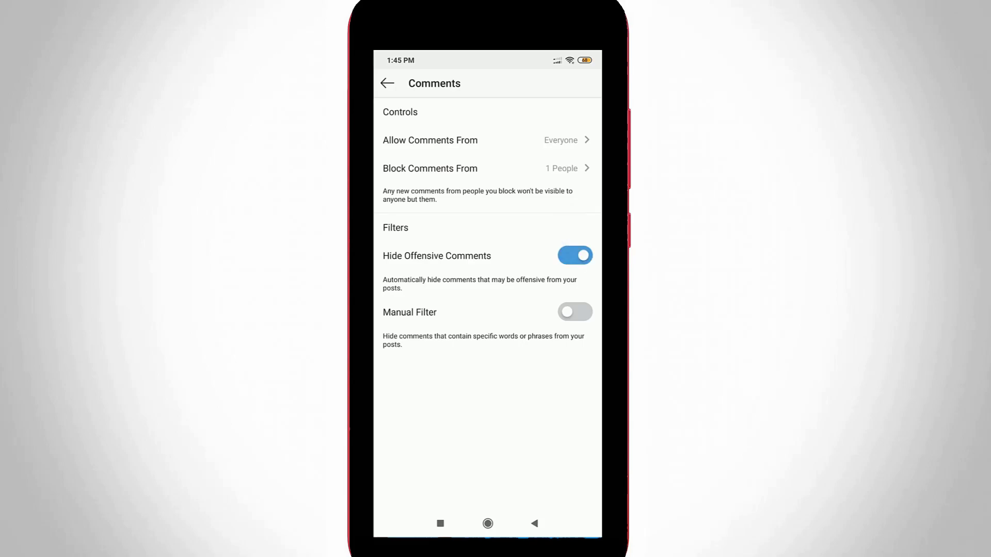